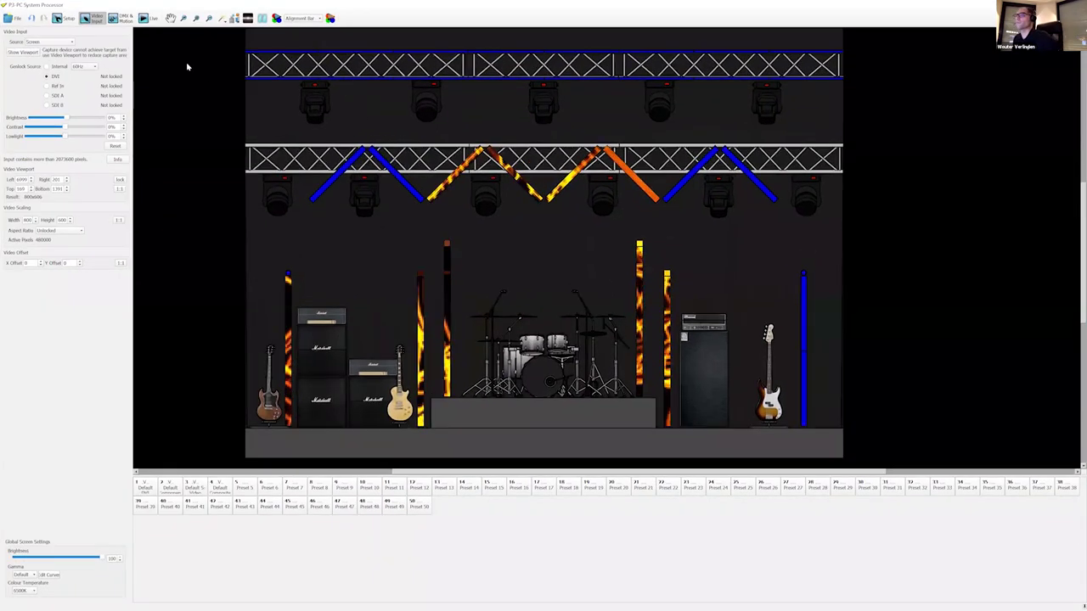
Step: In the setup view, select the four VDO Fatron 20 fixtures forming the two vertical columns beside the drum kit
{"action": "left_click", "coordinate": [64, 18]}
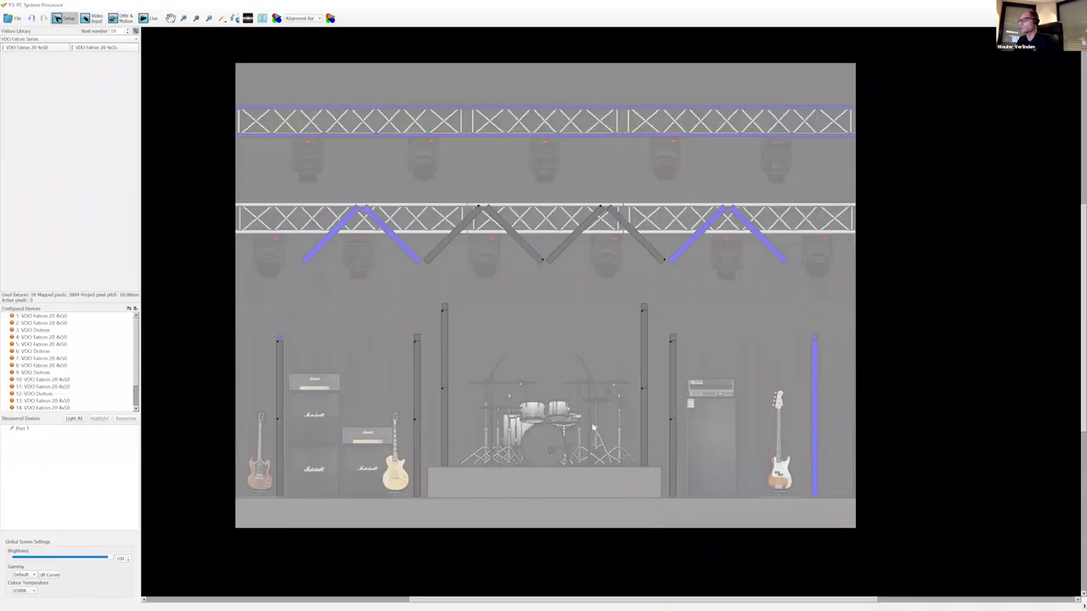
{"action": "scroll", "coordinate": [593, 428], "scroll_direction": "up", "scroll_amount": 4}
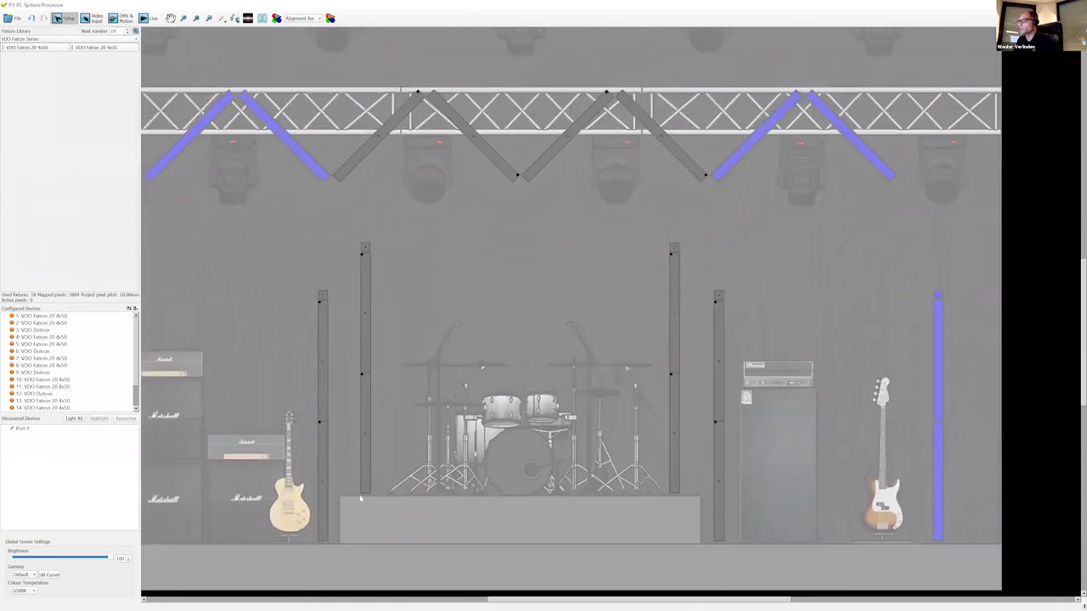
{"action": "left_click_drag", "start_coordinate": [350, 508], "coordinate": [686, 312]}
{"action": "scroll", "coordinate": [595, 297], "scroll_direction": "down", "scroll_amount": 2}
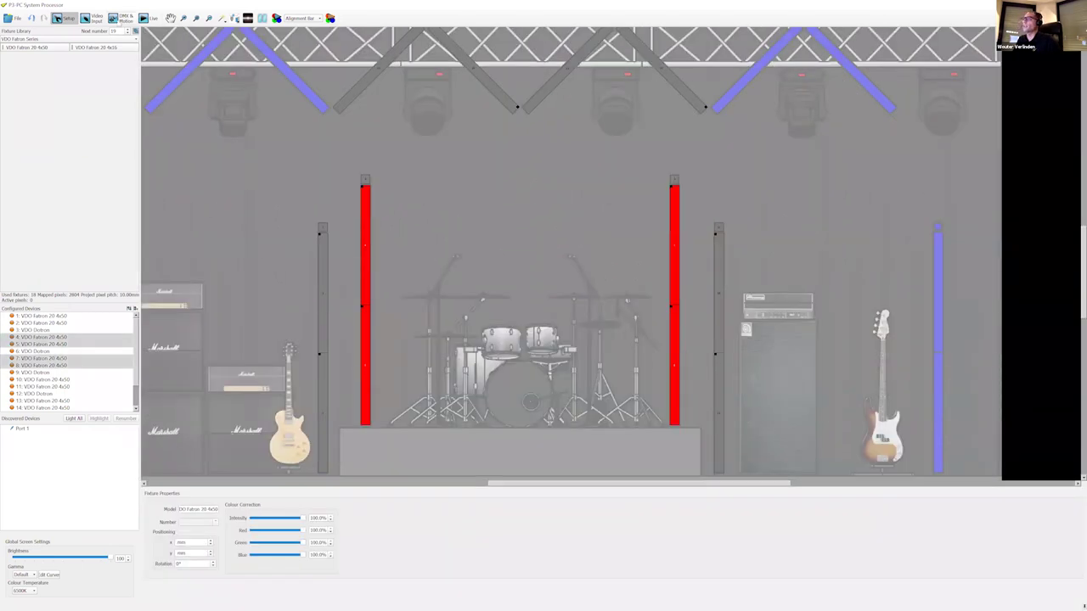
Step: Start adding light controls for the selected fixtures in the DMX & Motion view and enlarge the Light Control Wizard
{"action": "left_click", "coordinate": [121, 18]}
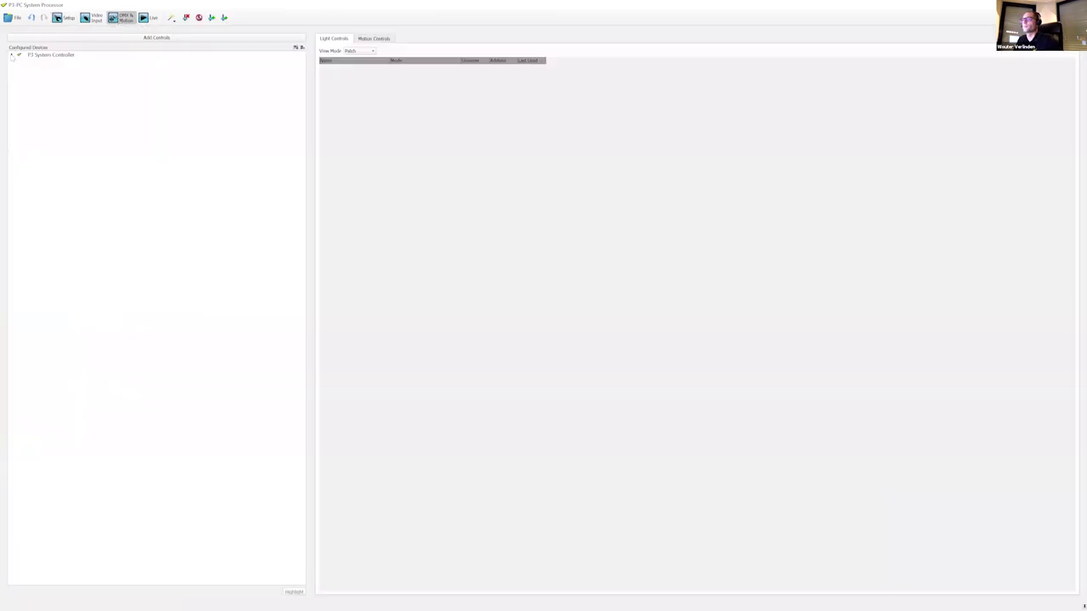
{"action": "left_click", "coordinate": [12, 56]}
{"action": "left_click", "coordinate": [115, 39]}
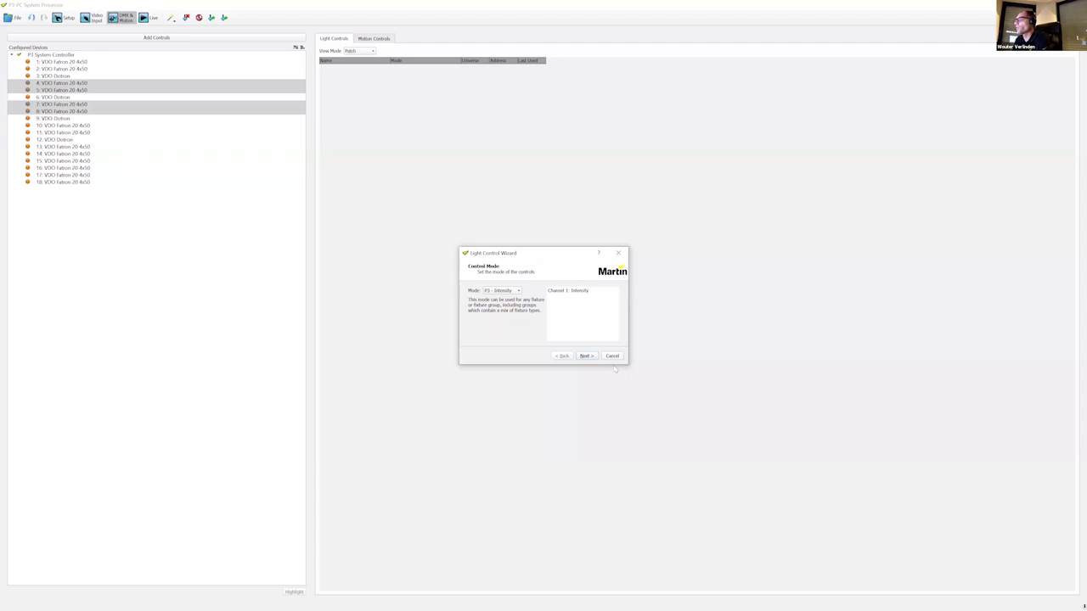
{"action": "left_click_drag", "start_coordinate": [628, 366], "coordinate": [812, 510]}
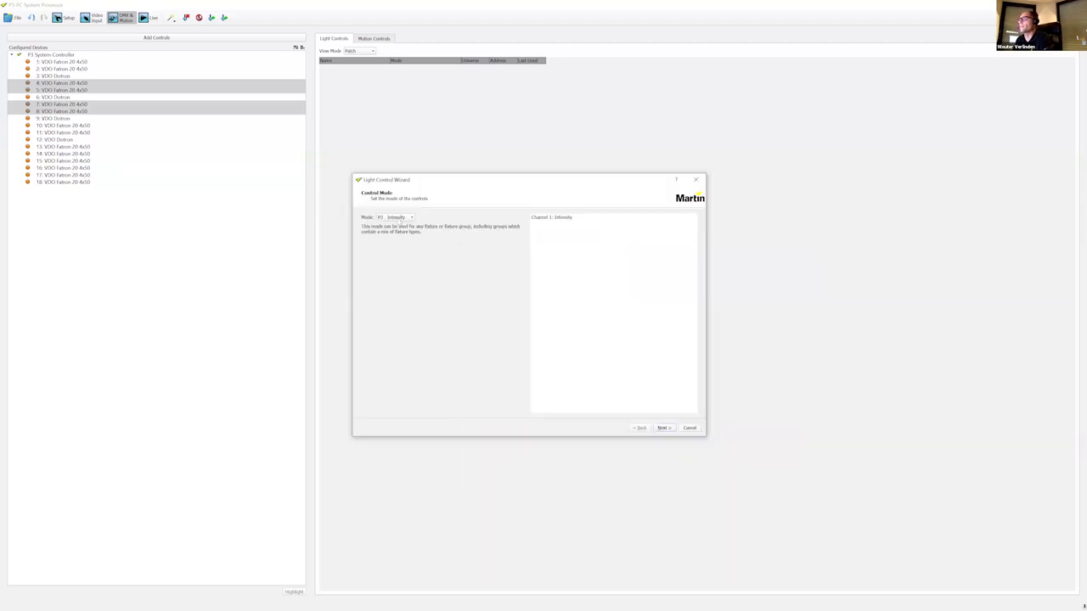
Step: Compare the channel layouts of the P3 control modes RGB, Basic, Hybrid and Pixel Map
{"action": "left_click", "coordinate": [399, 218]}
{"action": "left_click", "coordinate": [399, 218]}
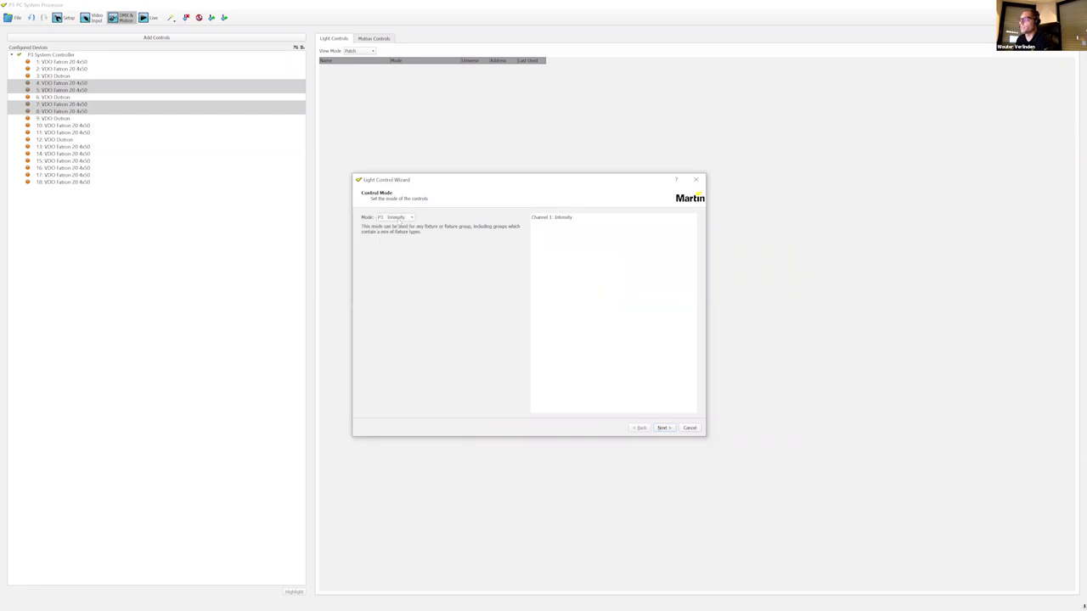
{"action": "left_click", "coordinate": [397, 218]}
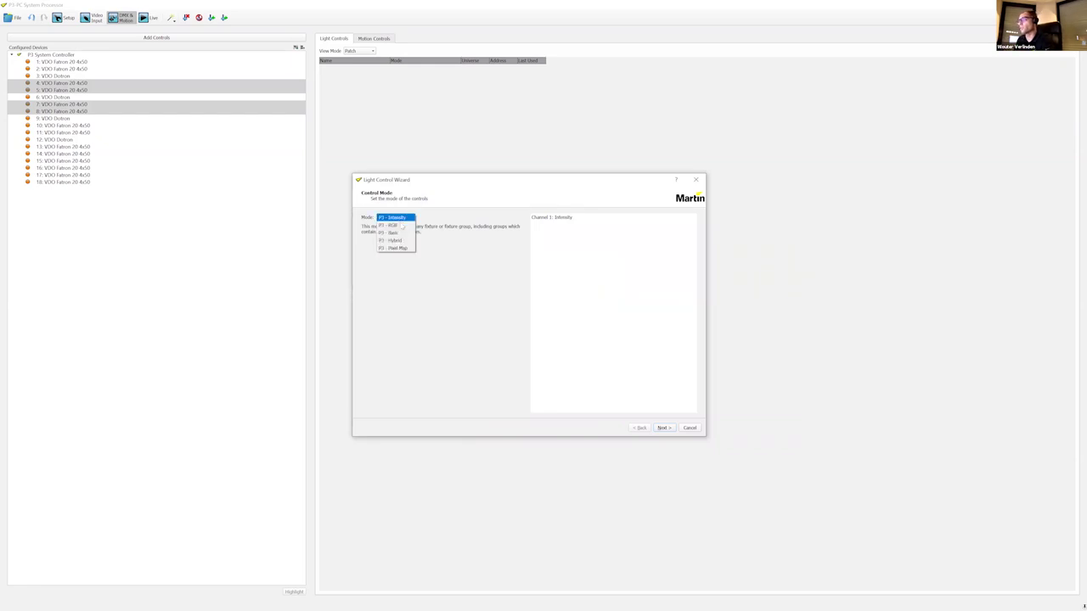
{"action": "left_click", "coordinate": [401, 225]}
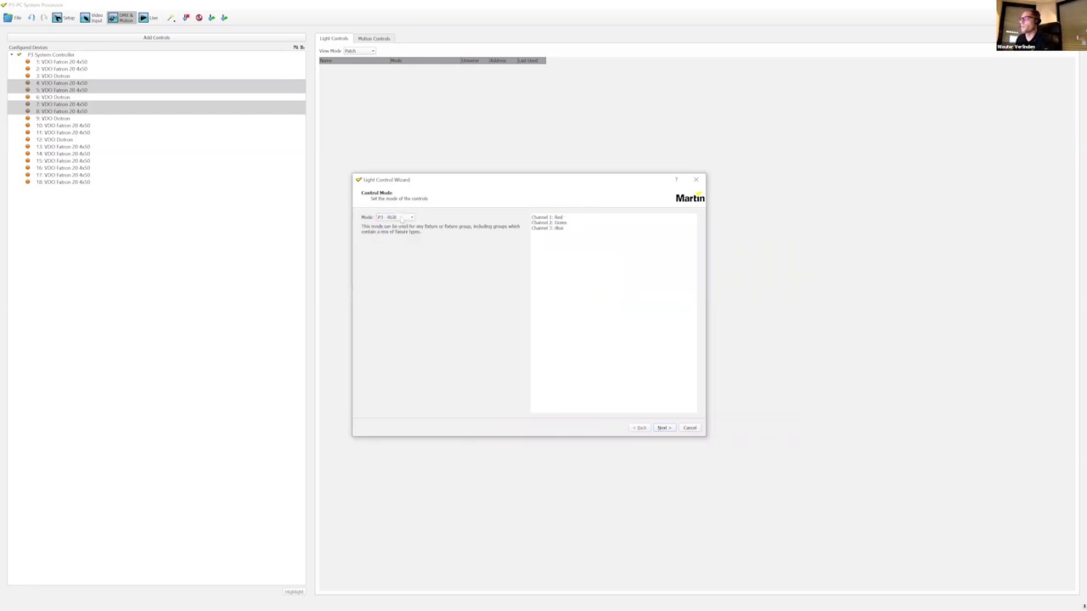
{"action": "left_click", "coordinate": [400, 219]}
{"action": "left_click", "coordinate": [399, 225]}
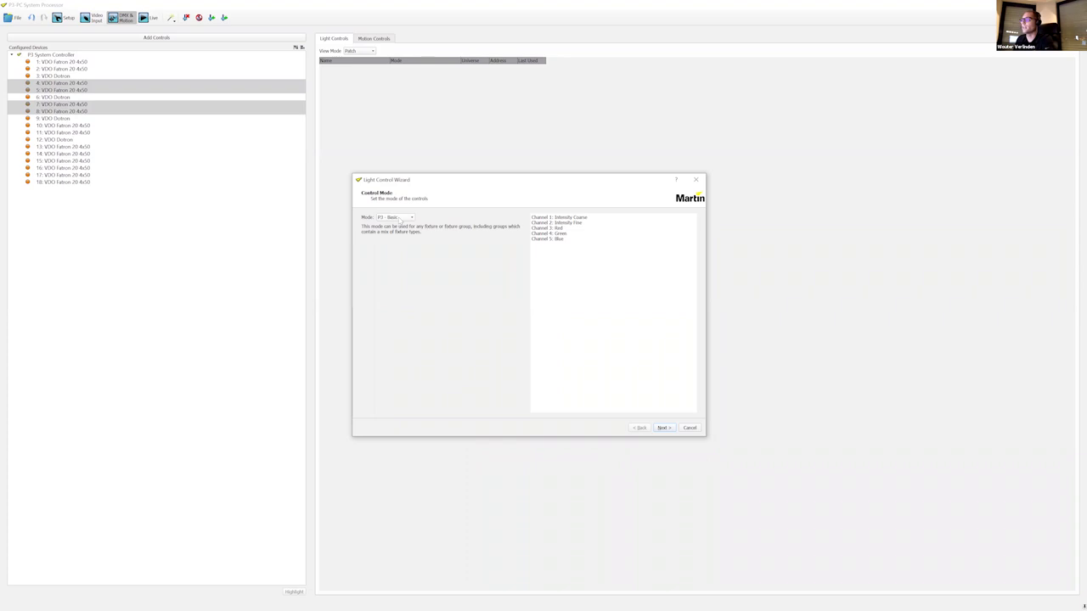
{"action": "left_click", "coordinate": [399, 219]}
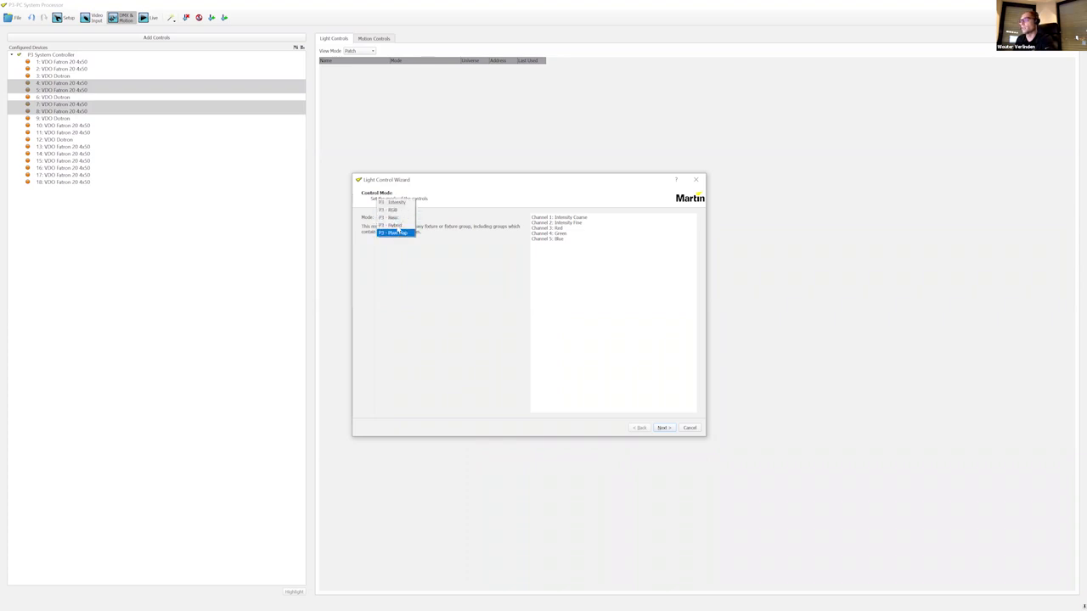
{"action": "left_click", "coordinate": [392, 225]}
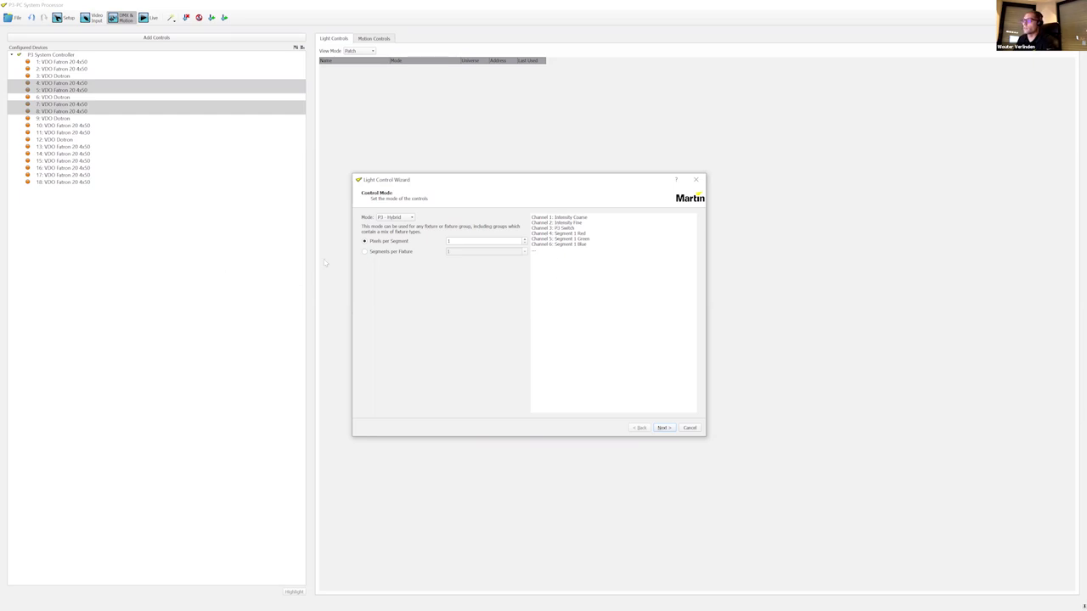
{"action": "left_click", "coordinate": [389, 217]}
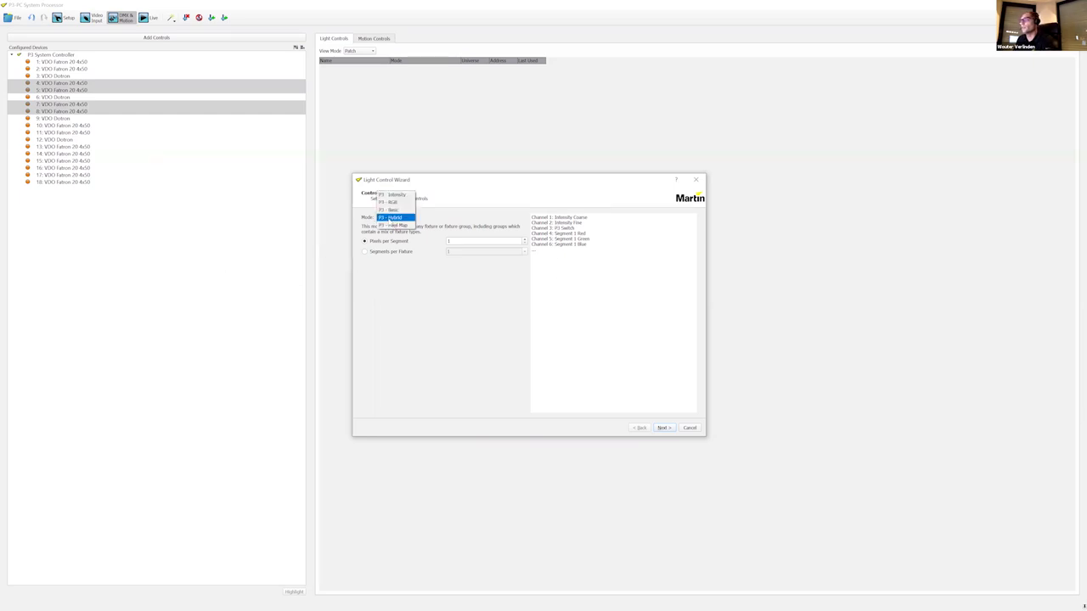
{"action": "left_click", "coordinate": [393, 225]}
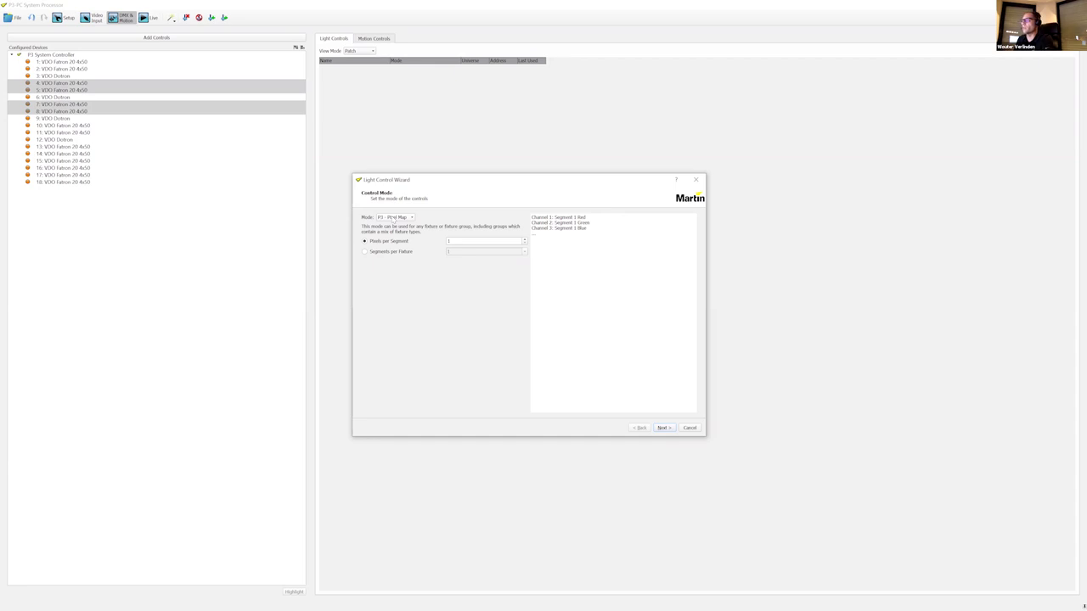
Step: Set the control mode to P3 - Hybrid with 200 pixels per segment
{"action": "left_click", "coordinate": [393, 217]}
{"action": "left_click", "coordinate": [393, 209]}
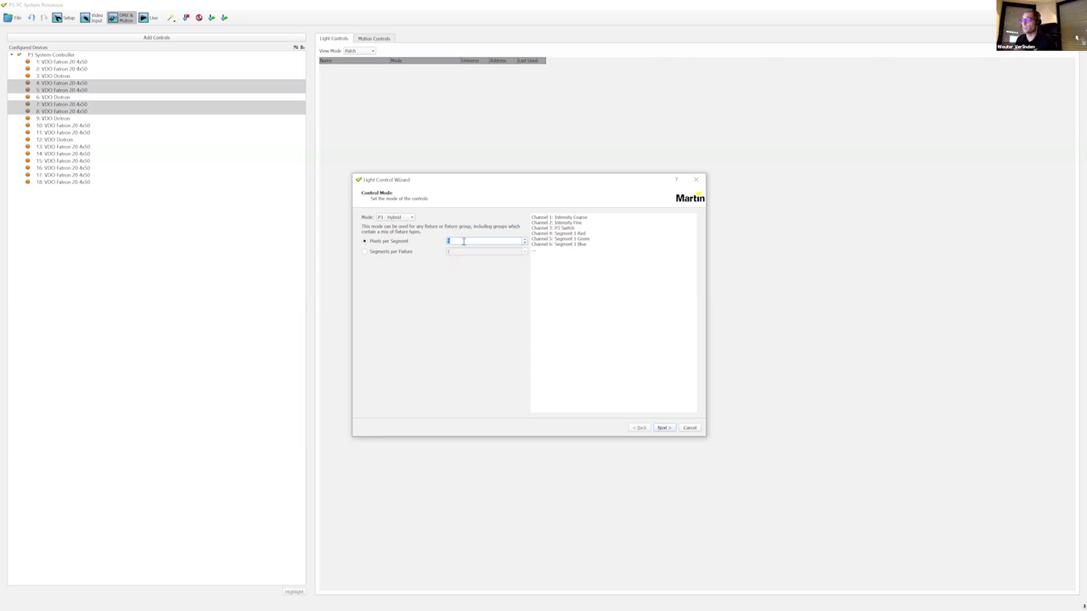
{"action": "scroll", "coordinate": [463, 241], "scroll_direction": "up", "scroll_amount": 1}
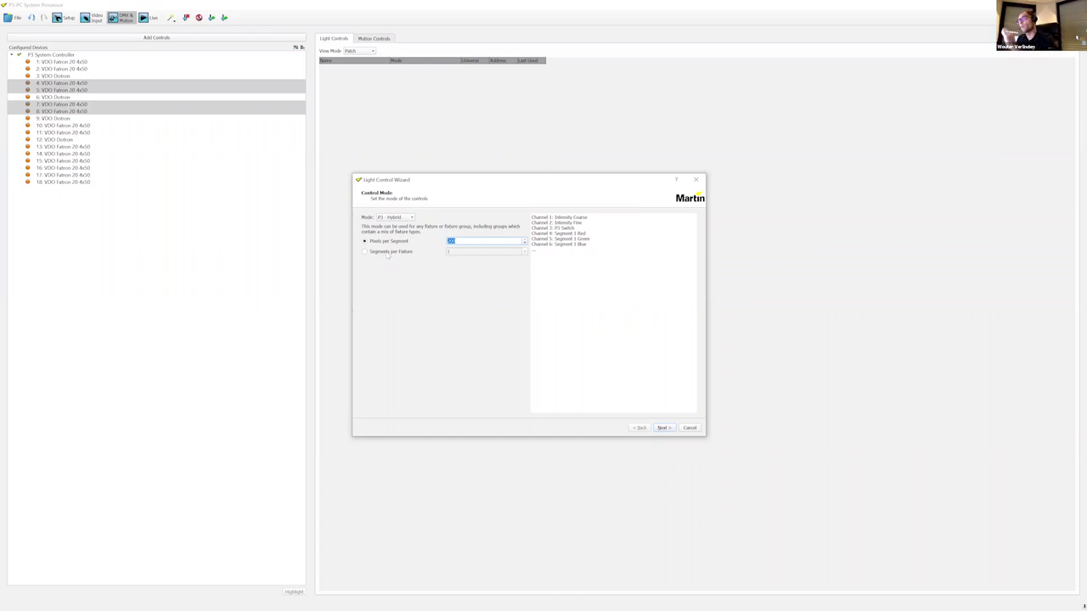
Step: Define the hybrid mode by segments per fixture instead, using 10 segments
{"action": "left_click", "coordinate": [388, 254]}
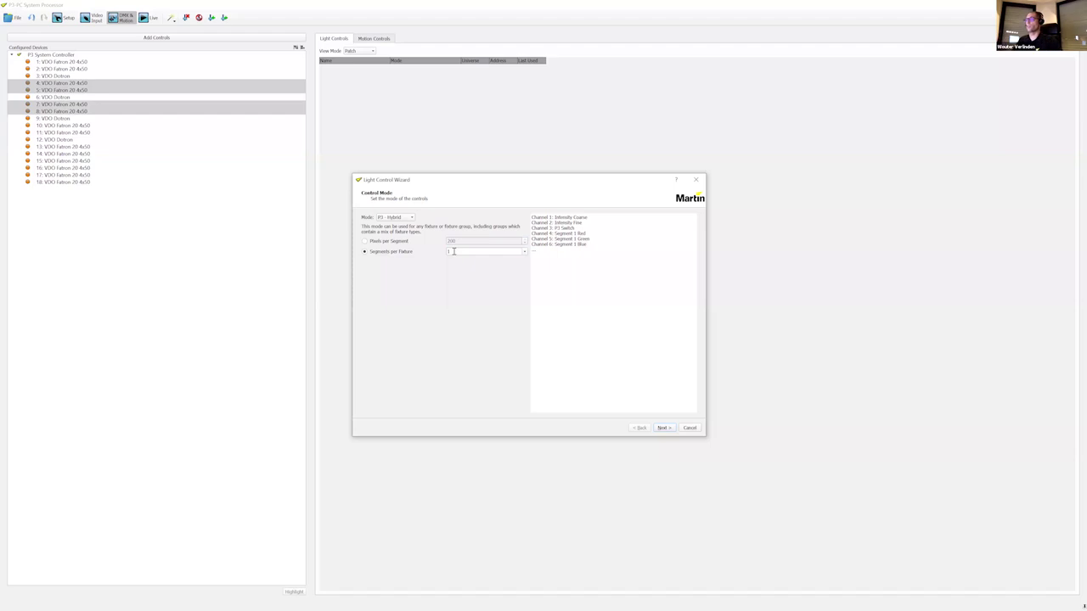
{"action": "left_click", "coordinate": [524, 251]}
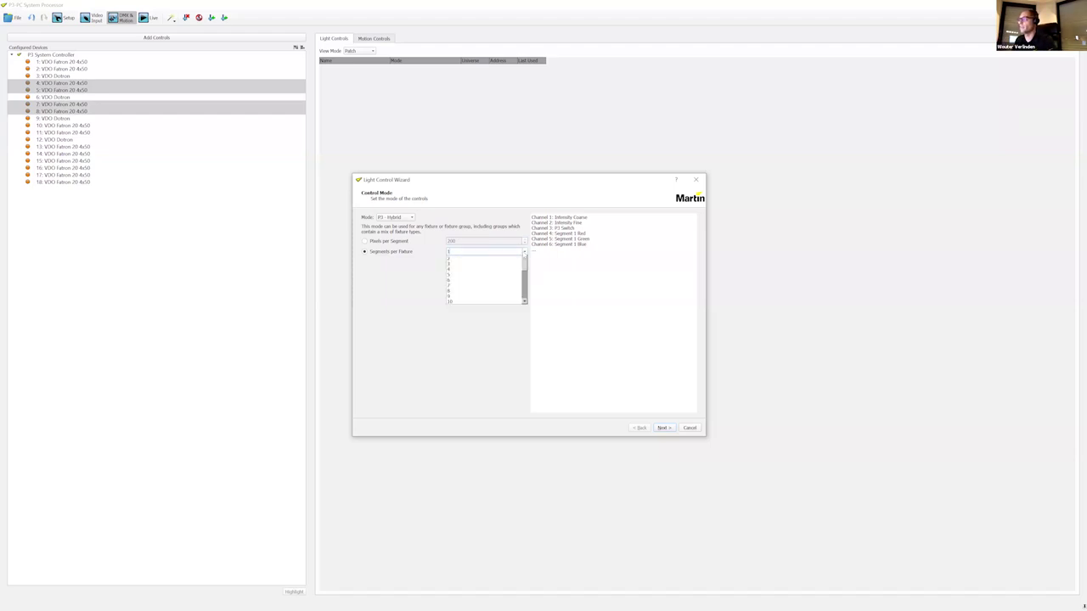
{"action": "scroll", "coordinate": [475, 284], "scroll_direction": "down", "scroll_amount": 1}
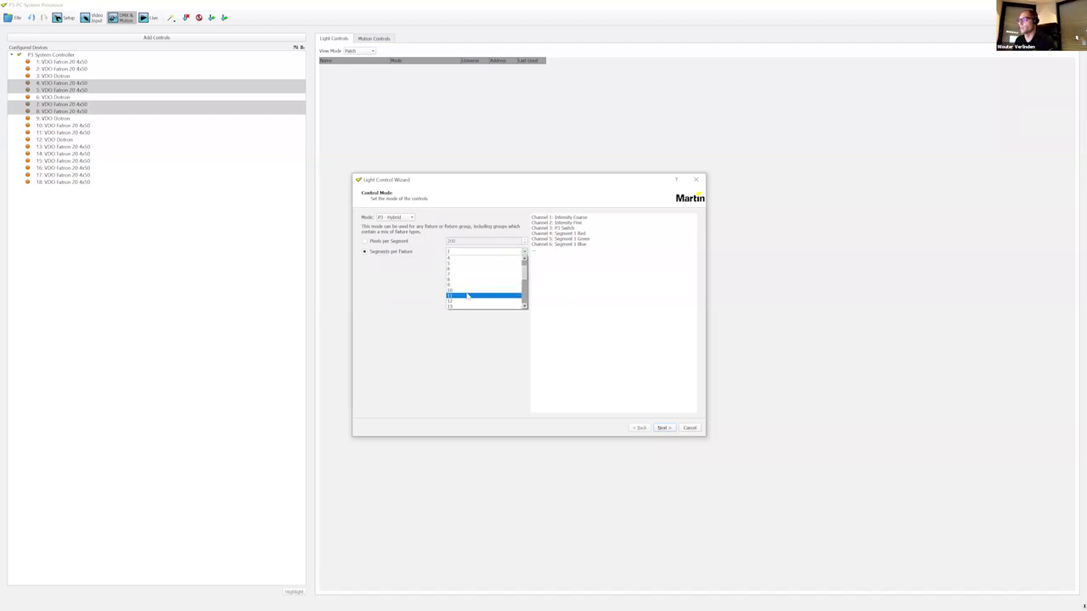
{"action": "left_click", "coordinate": [468, 291]}
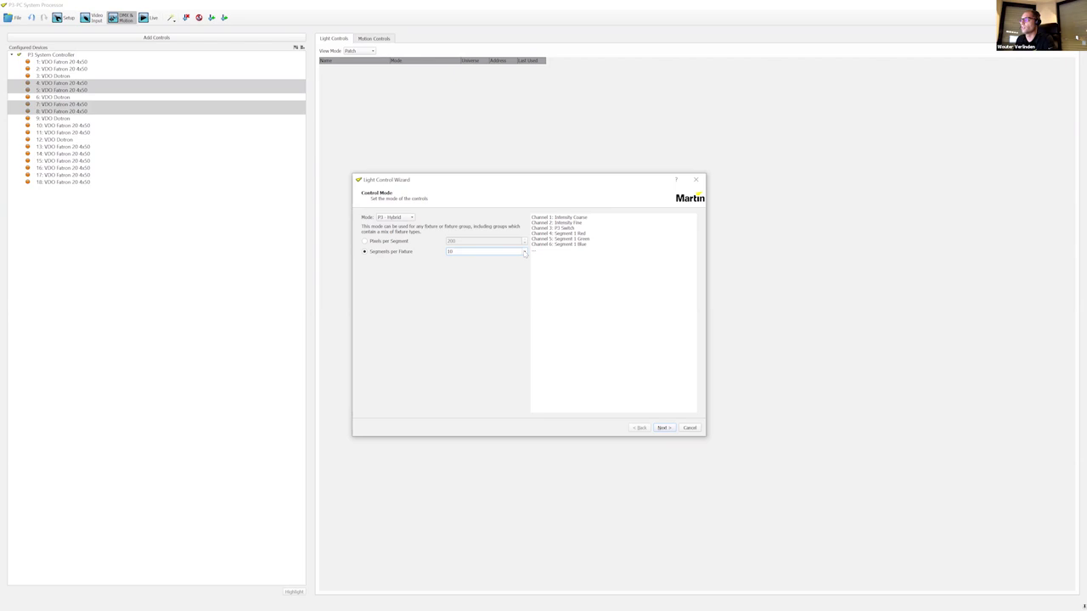
{"action": "left_click", "coordinate": [524, 252]}
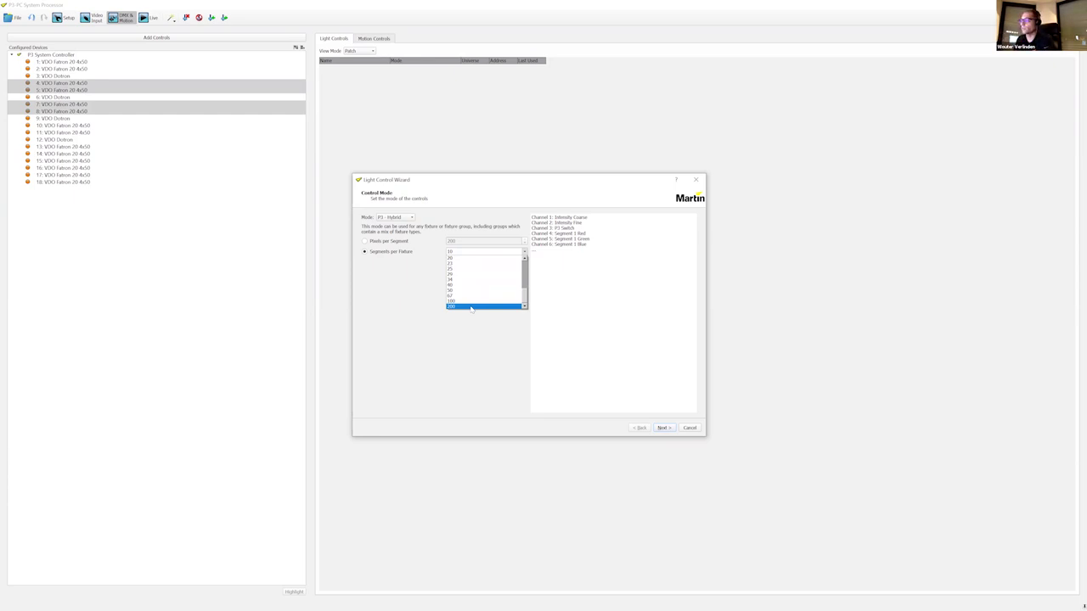
{"action": "scroll", "coordinate": [475, 301], "scroll_direction": "up", "scroll_amount": 3}
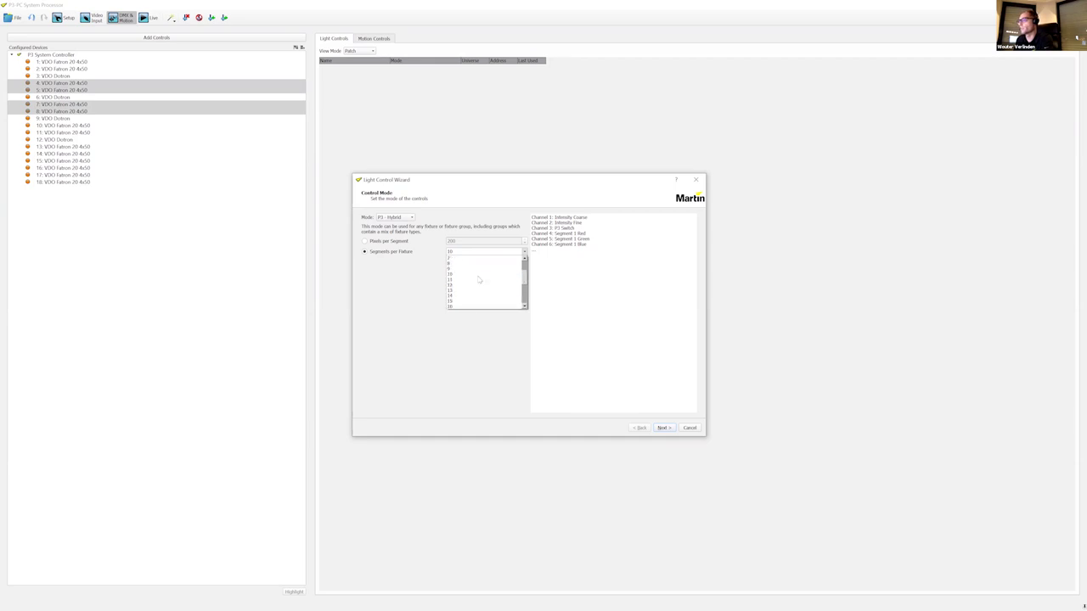
{"action": "left_click", "coordinate": [477, 275]}
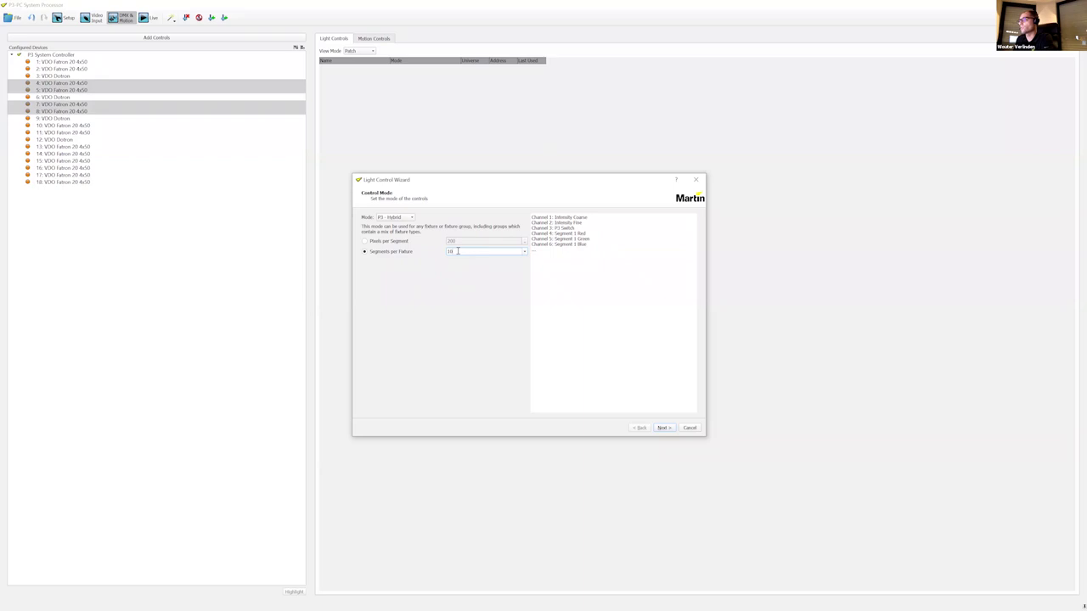
Step: Set the control input to Art-Net universe 1 with start address 1 and create the controls
{"action": "left_click", "coordinate": [663, 427]}
{"action": "left_click", "coordinate": [664, 429]}
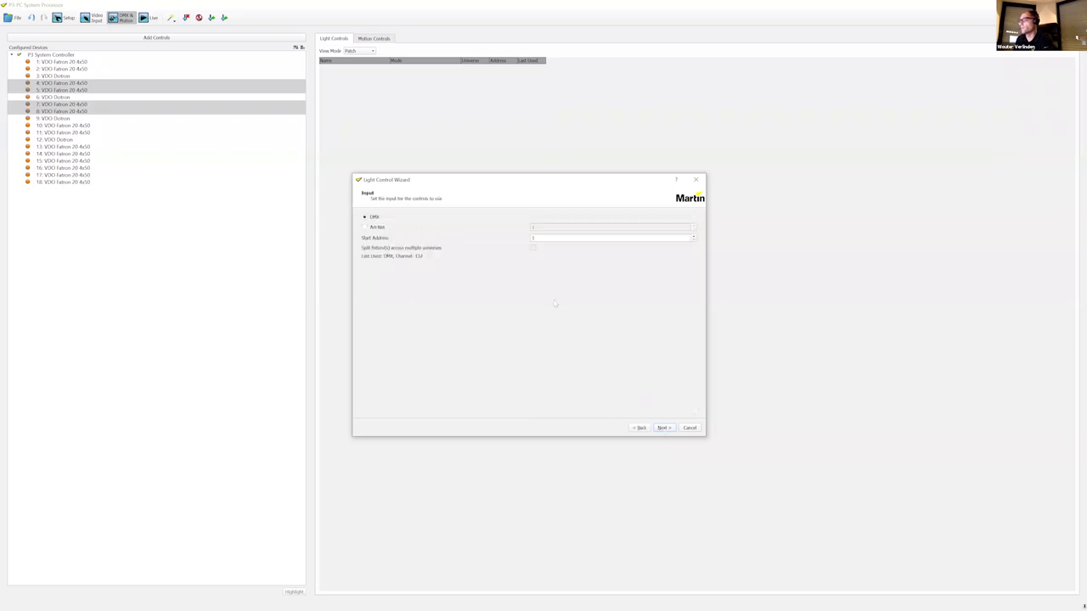
{"action": "left_click", "coordinate": [365, 226]}
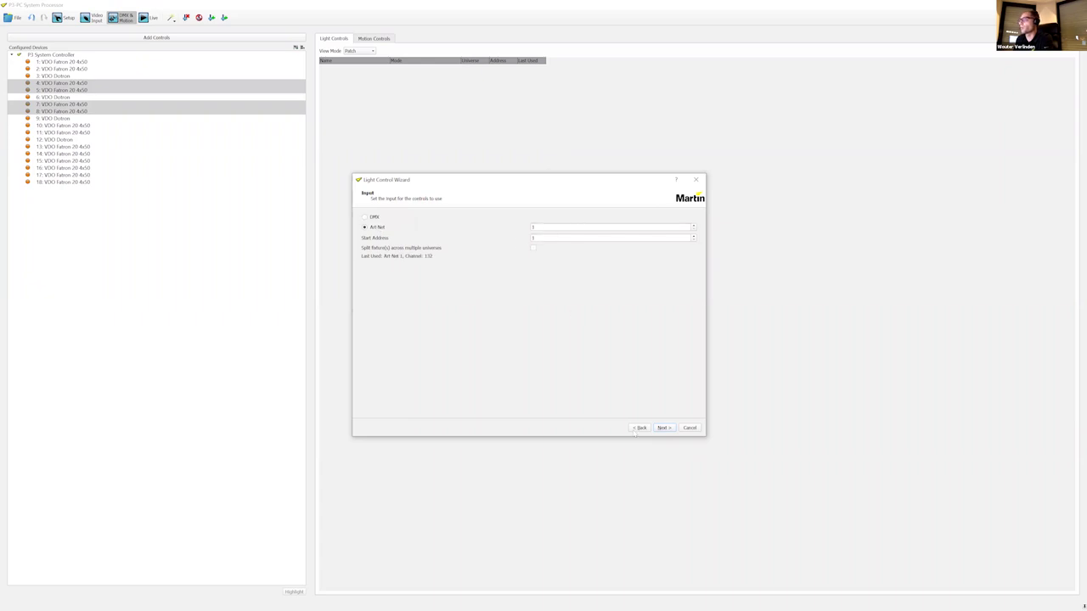
{"action": "left_click", "coordinate": [663, 428]}
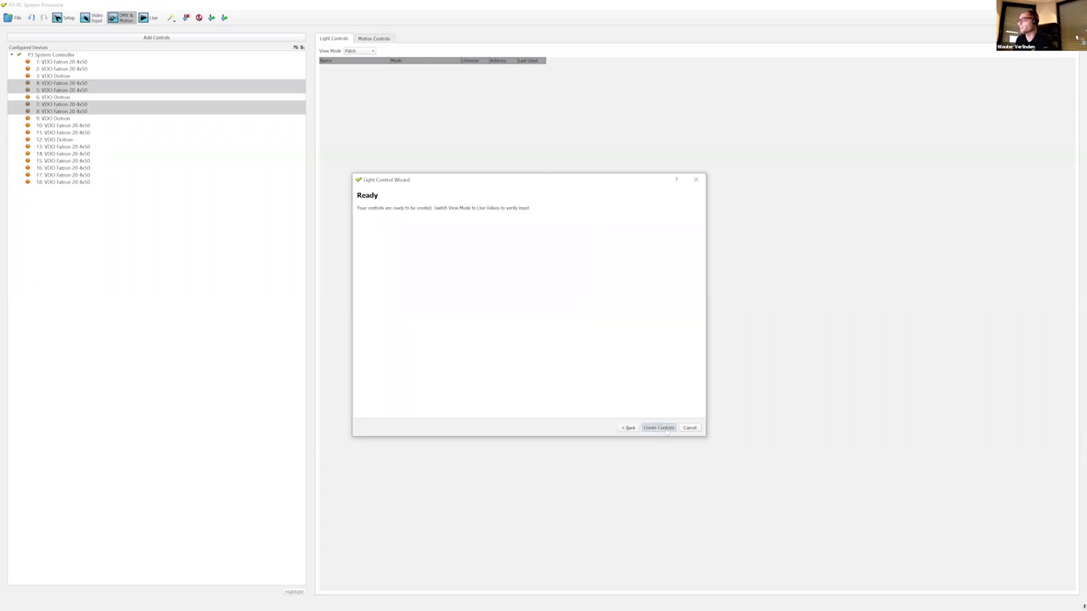
{"action": "left_click", "coordinate": [659, 428]}
Step: Check the live values of the new light controls, and return the view mode to Patch
{"action": "left_click", "coordinate": [358, 52]}
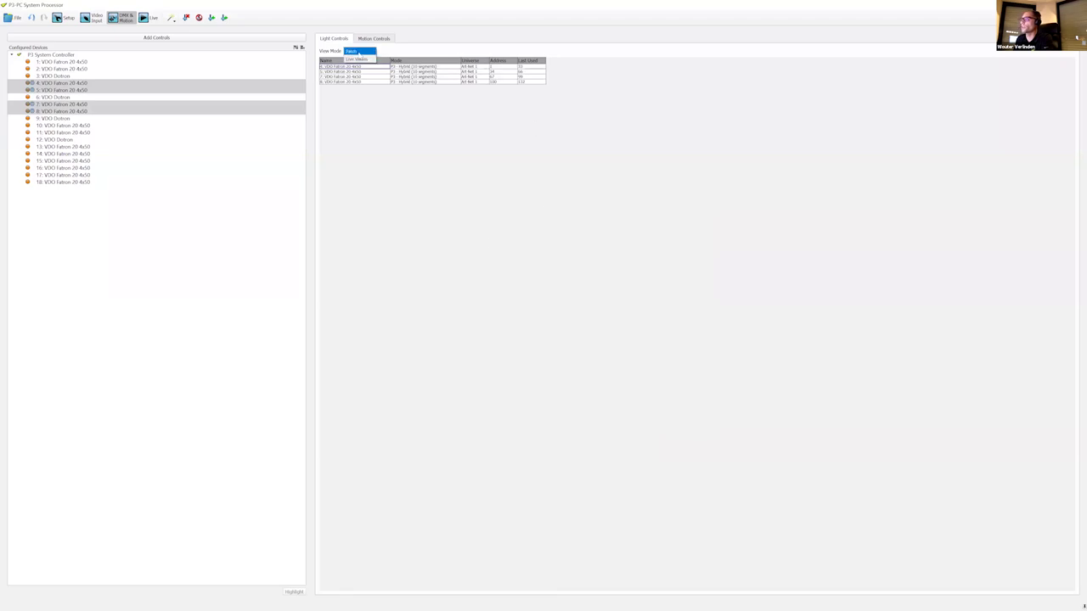
{"action": "left_click", "coordinate": [358, 59]}
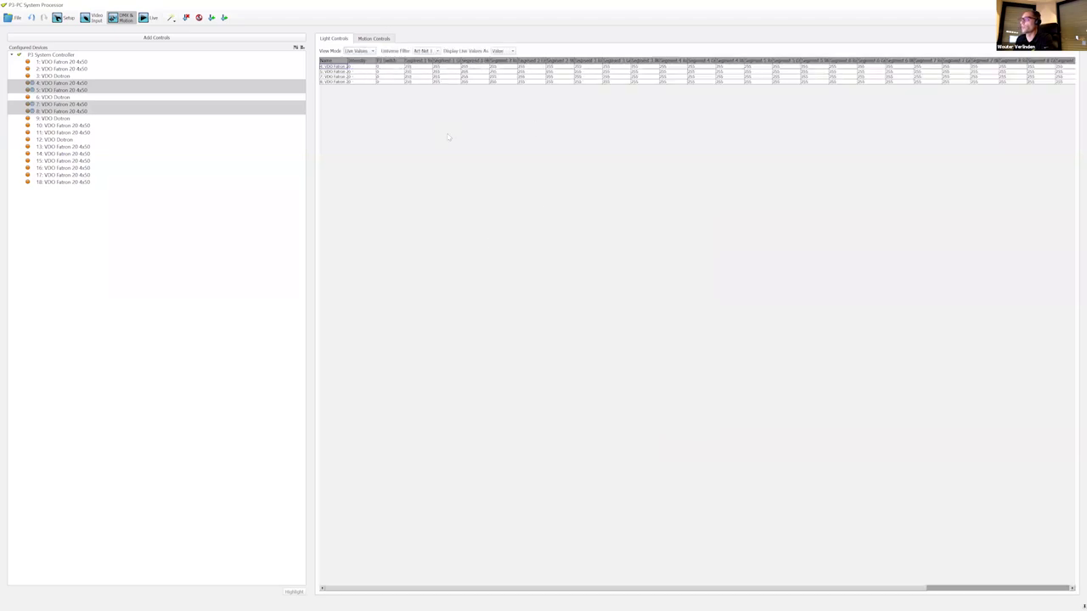
{"action": "left_click", "coordinate": [358, 52]}
{"action": "left_click", "coordinate": [358, 43]}
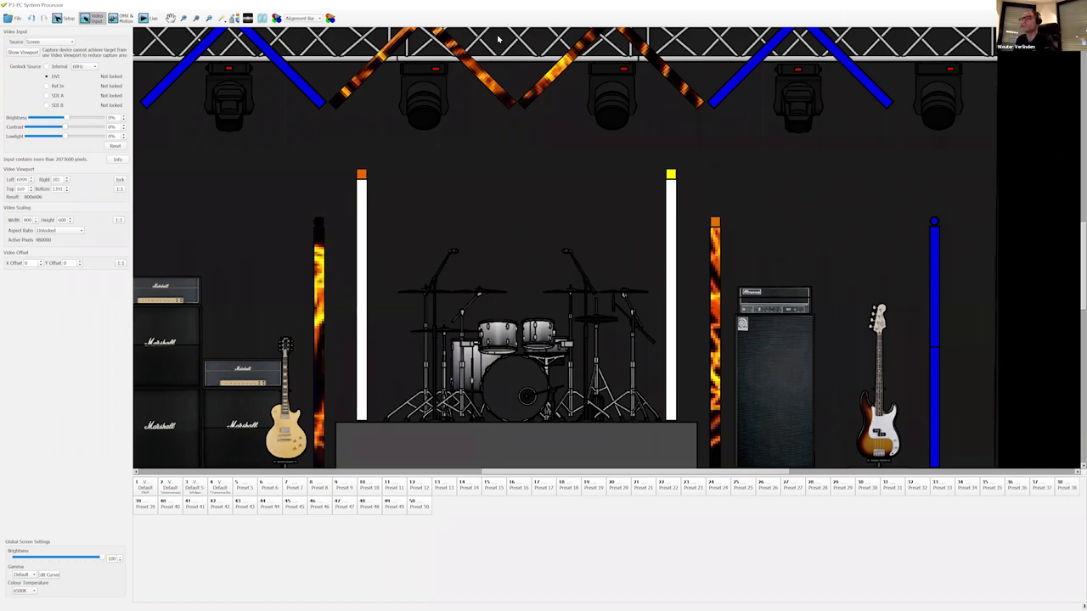
Step: Tile the P3 video input view beside the onPC lighting console with Training P3.show and select the Mains group there
{"action": "key", "text": "super+Left"}
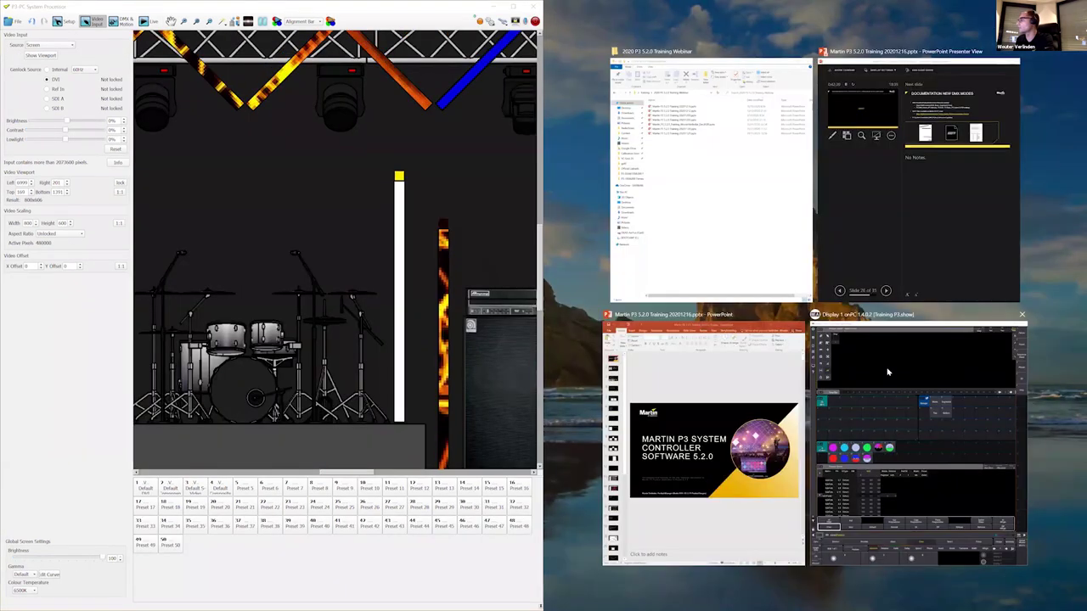
{"action": "left_click", "coordinate": [917, 433]}
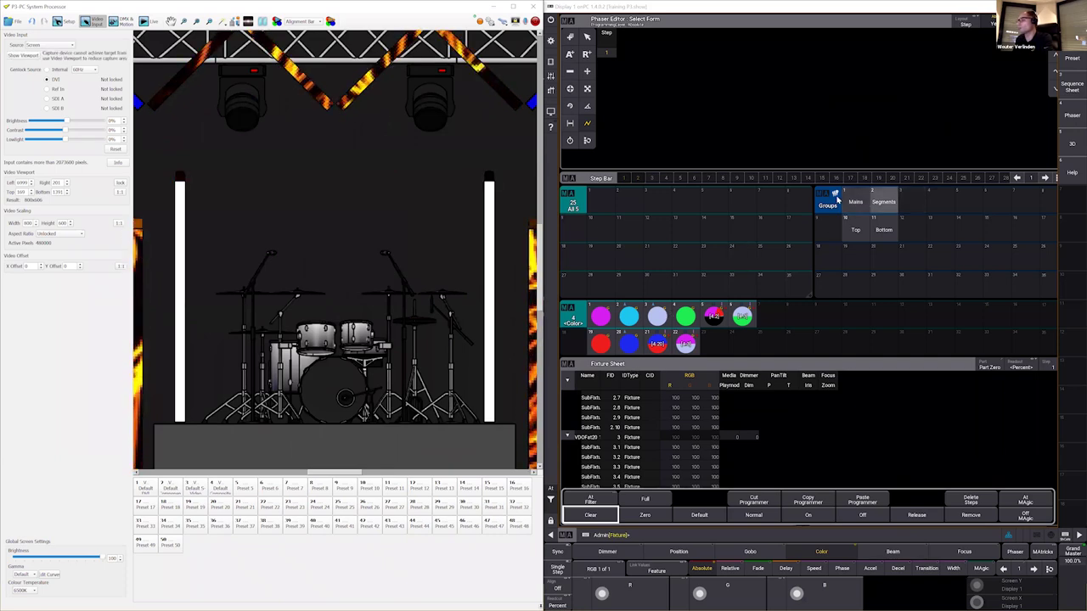
{"action": "left_click", "coordinate": [854, 201]}
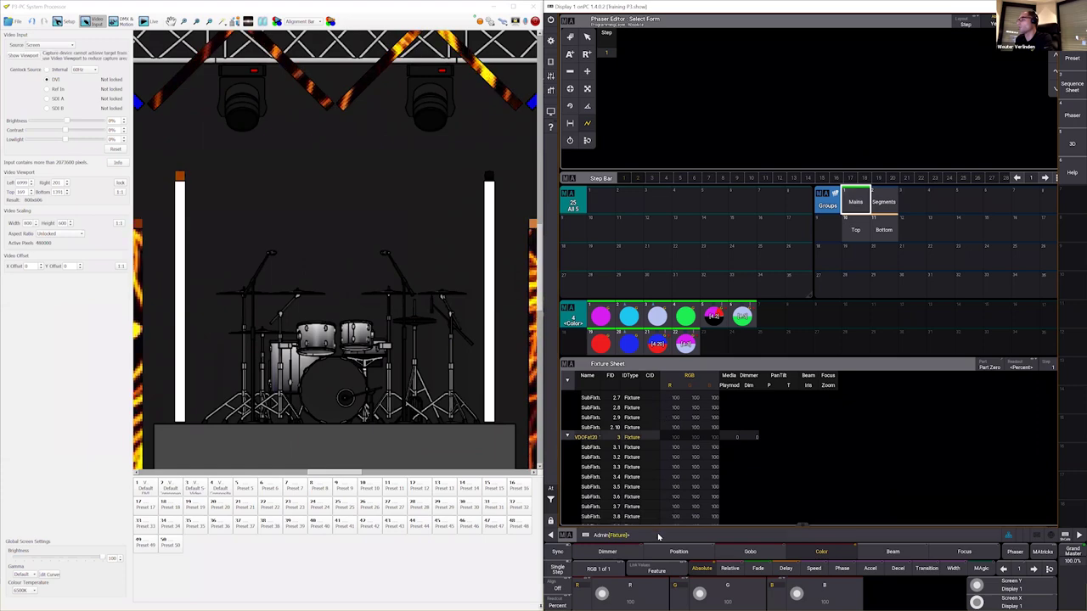
Step: Examine the Dimmer attribute and the Gobo feature's Playmode attribute for the Mains group
{"action": "left_click", "coordinate": [752, 550]}
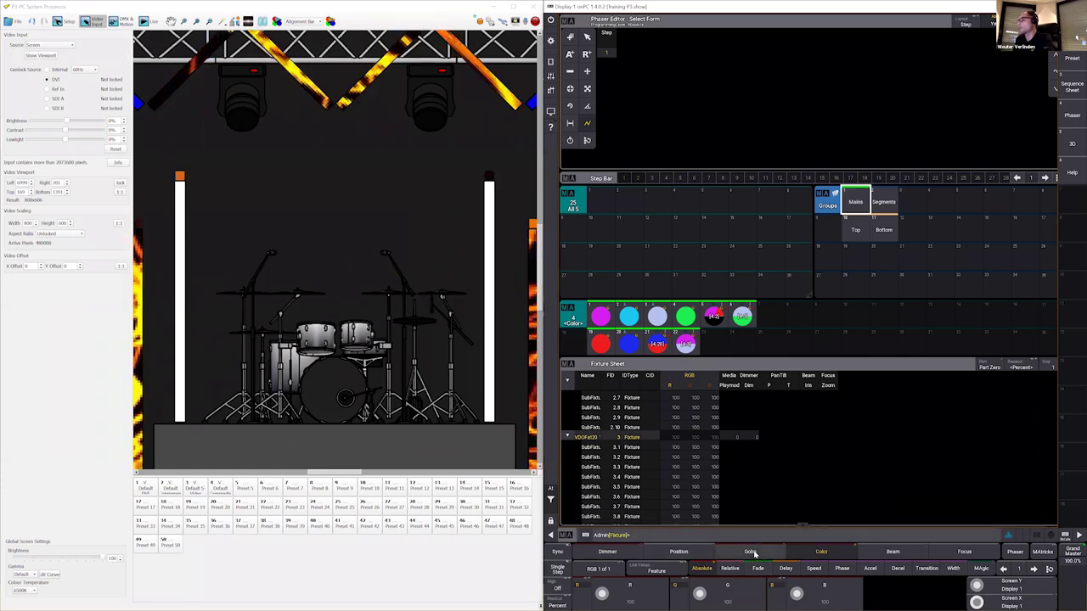
{"action": "left_click", "coordinate": [613, 553]}
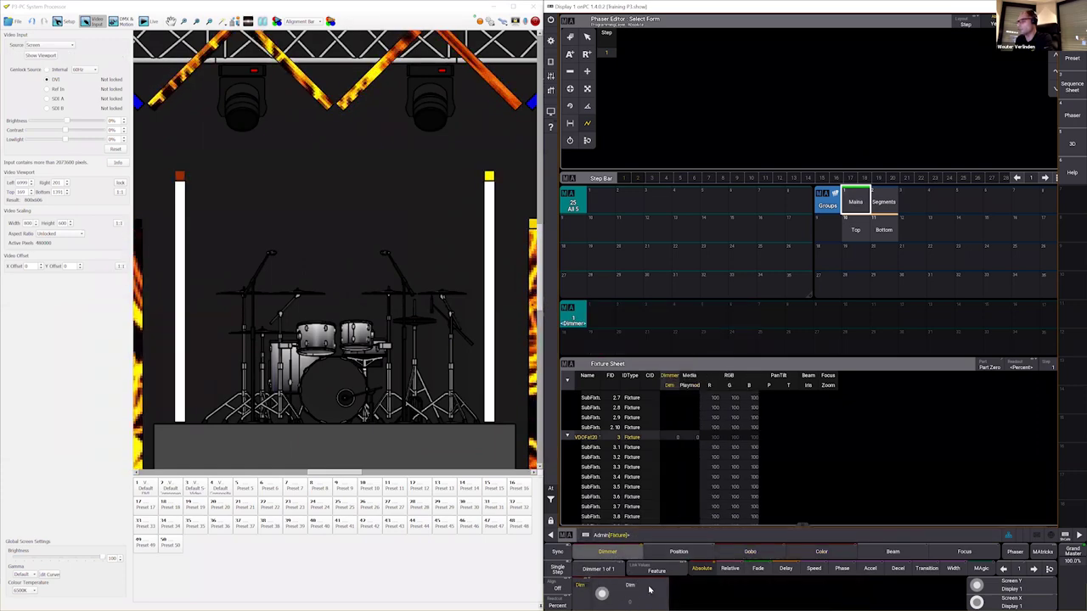
{"action": "left_click", "coordinate": [744, 553]}
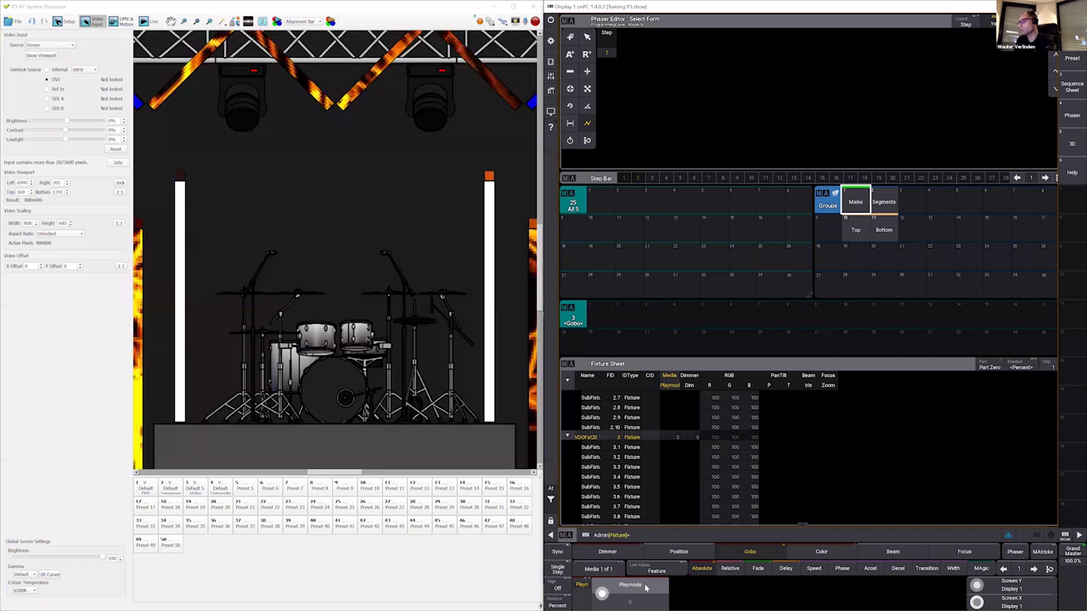
{"action": "left_click", "coordinate": [750, 553]}
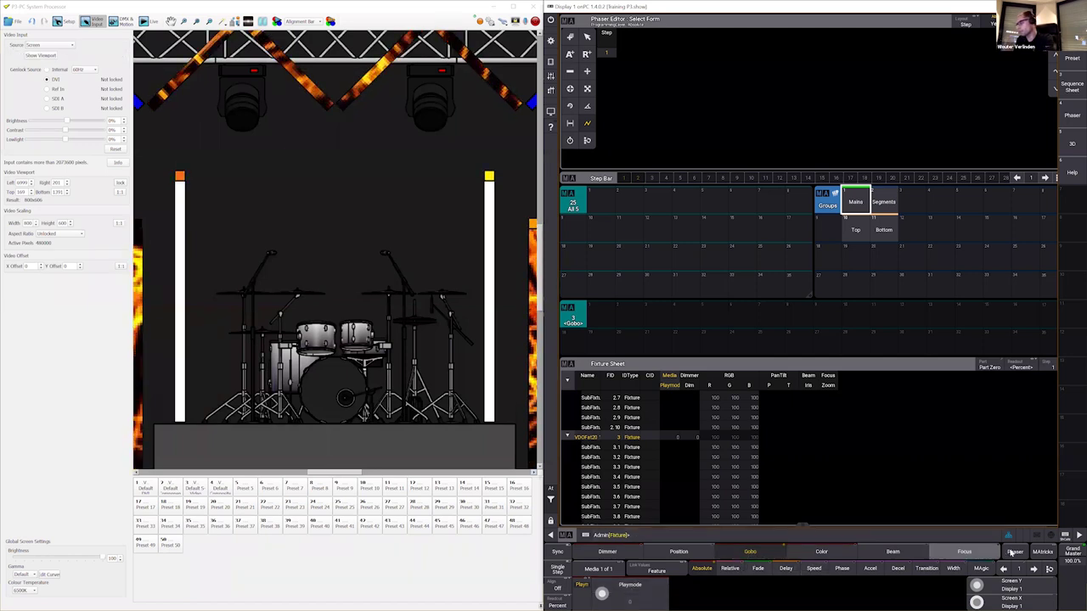